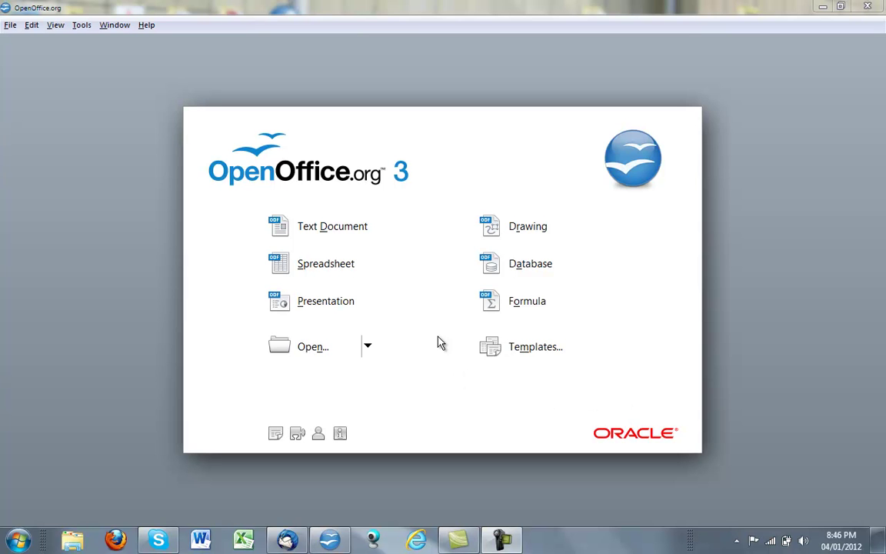
Create a new text document and apply the First Page page style to its page
click(343, 232)
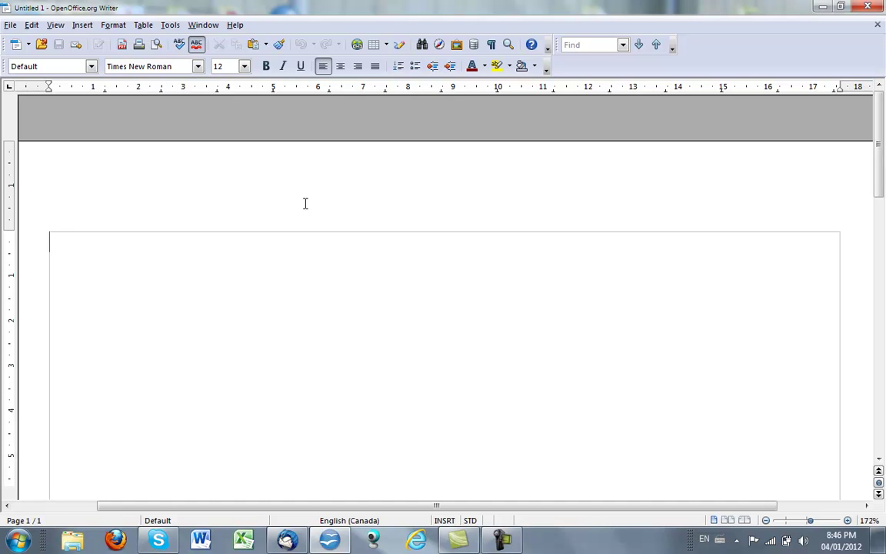
click(111, 27)
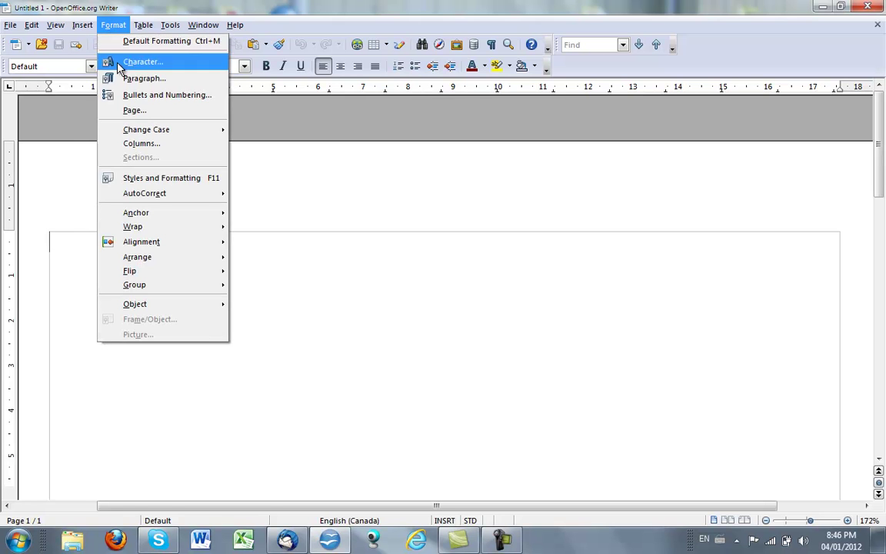
click(146, 177)
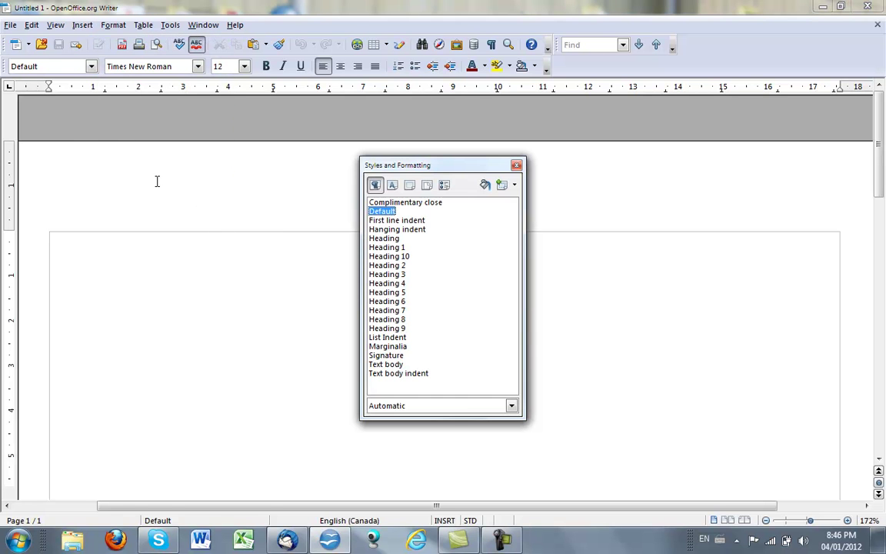
click(427, 186)
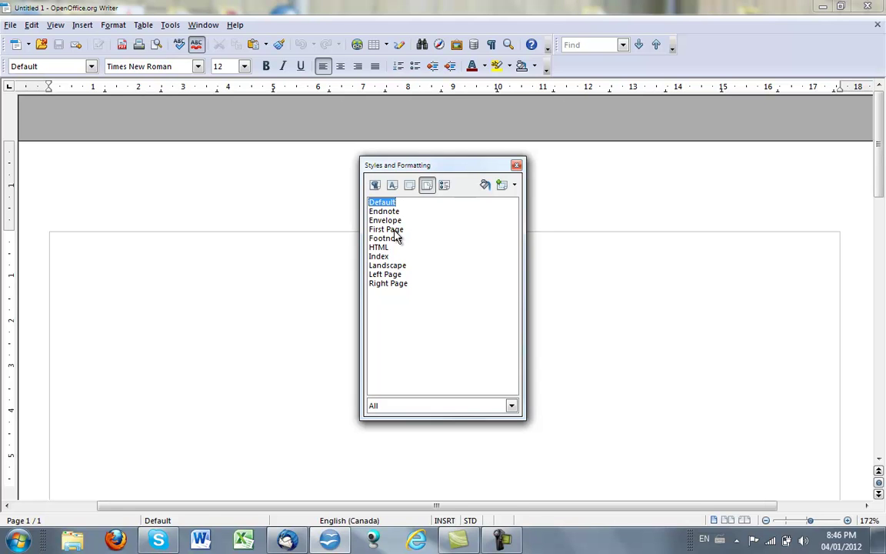
double_click(393, 231)
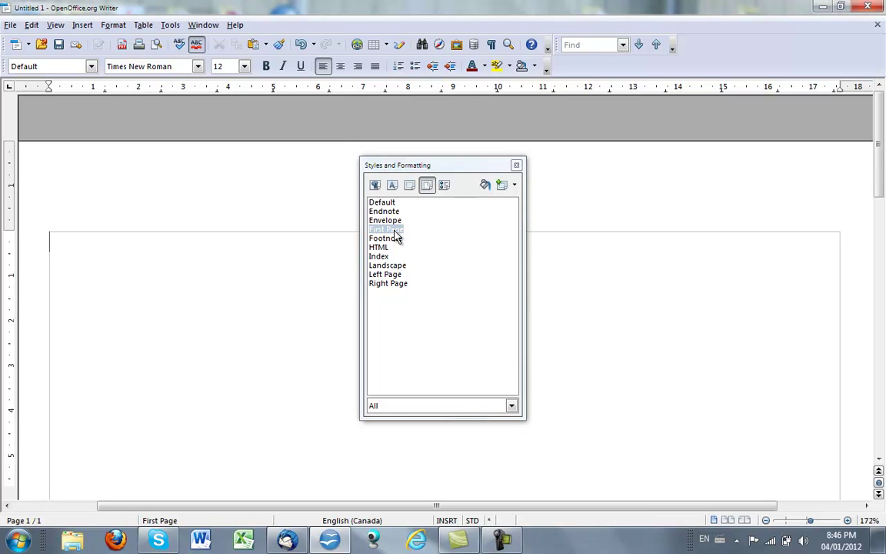
Start a new page style named "Subsequent APA style page", with Subsequent APA style page as its own next style
right_click(396, 236)
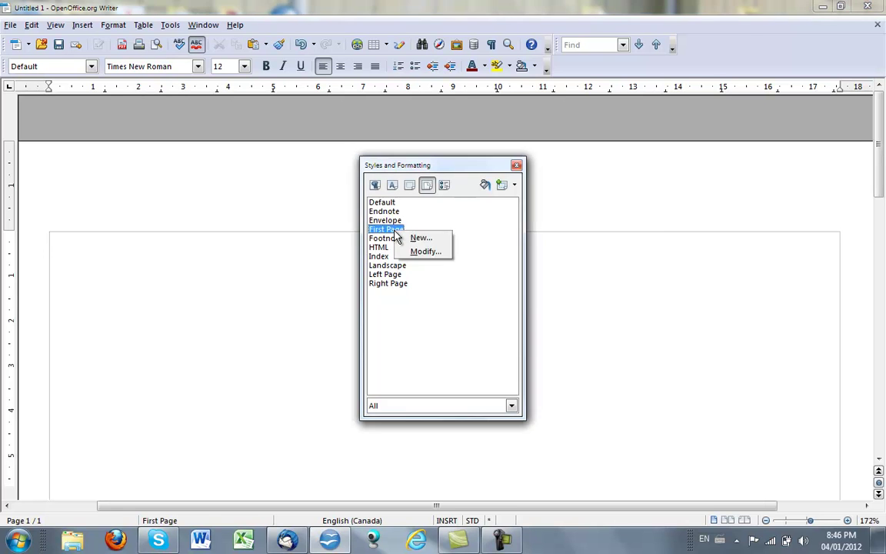
click(435, 240)
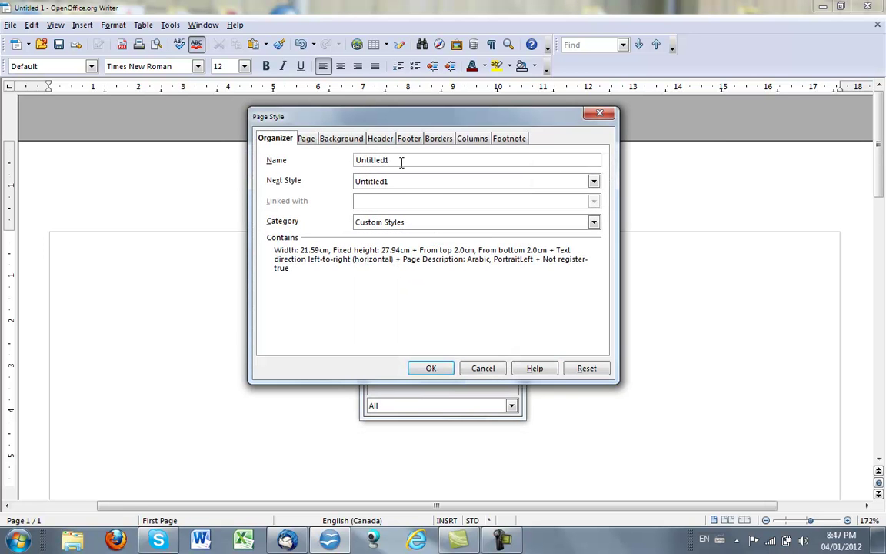
drag(400, 162, 358, 160)
key(Caps_Lock)
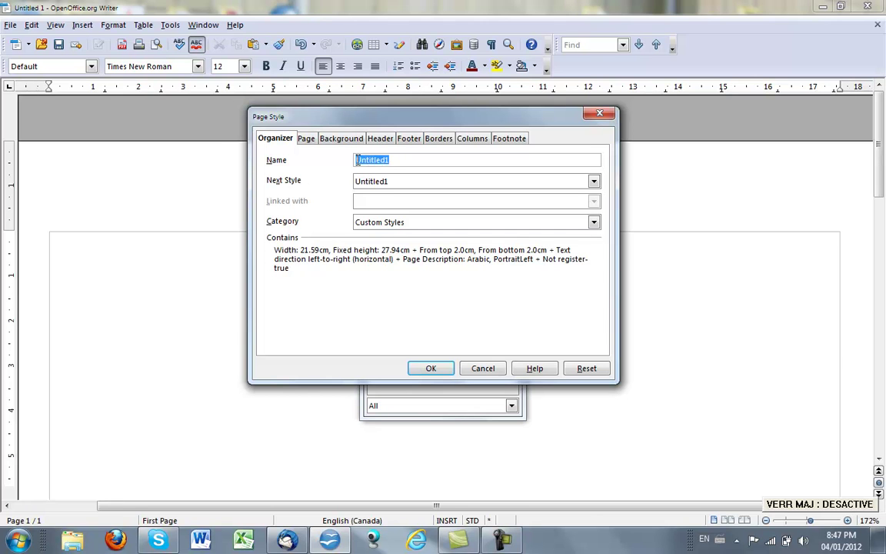
text(Subsequent APA style page)
click(393, 185)
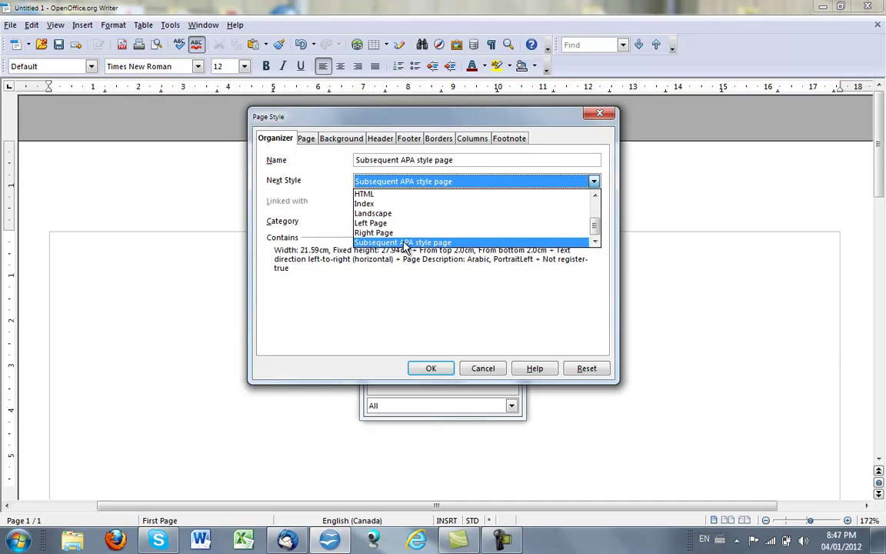
click(405, 243)
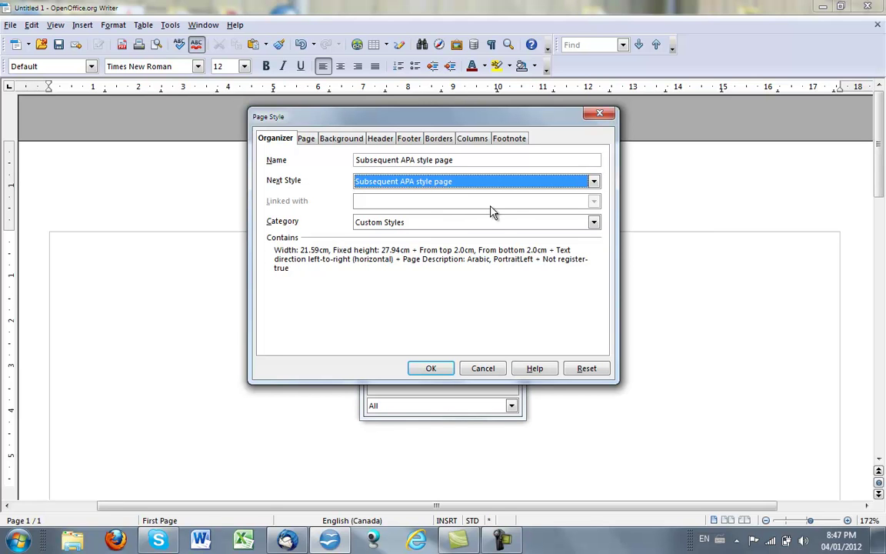
Turn on the header for the Subsequent APA style page style and save the new style
click(382, 139)
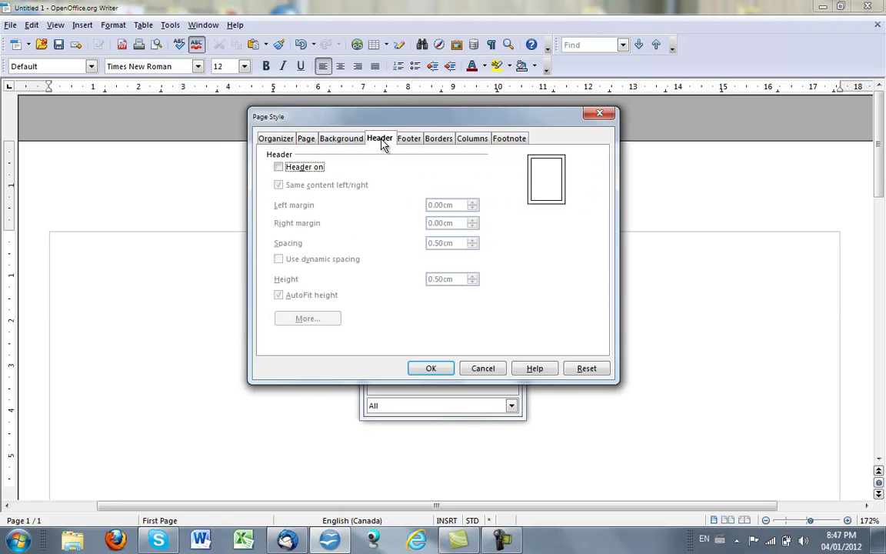
click(278, 168)
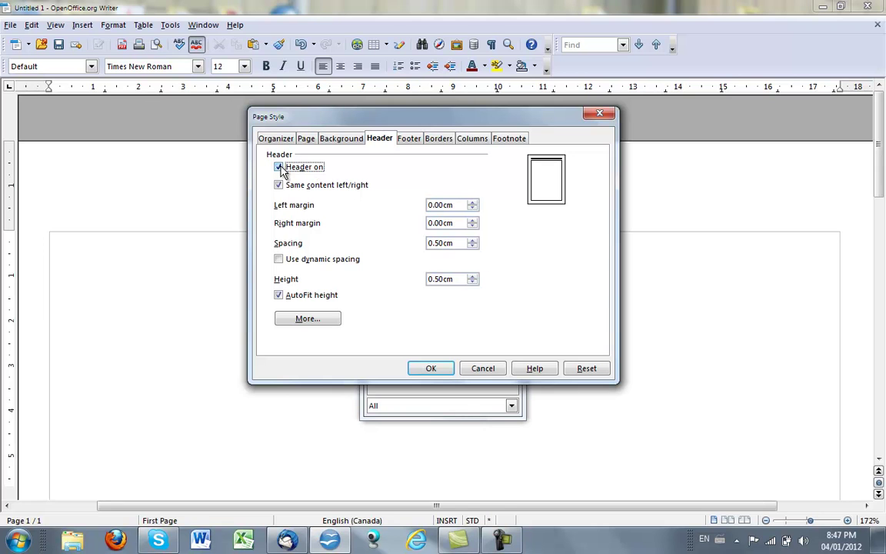
click(433, 370)
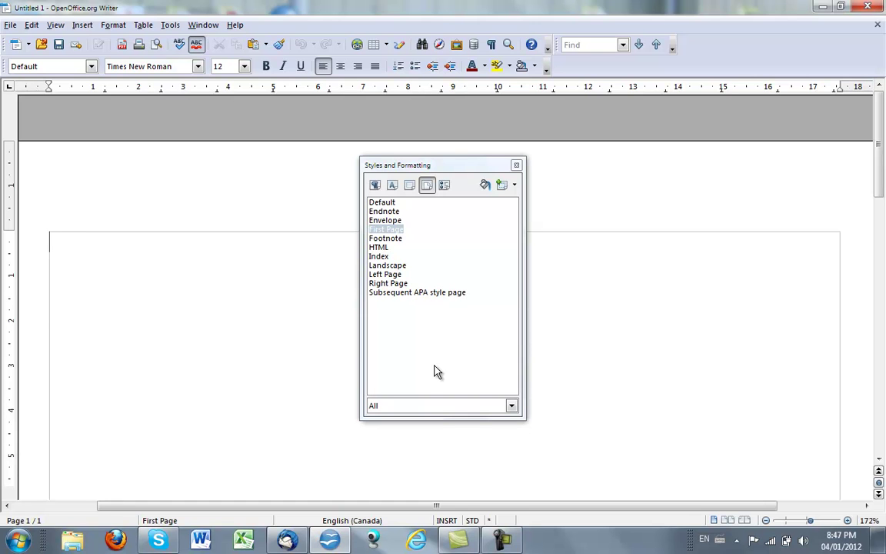
Create another page style from the current page, named "First Page APA style"
click(514, 186)
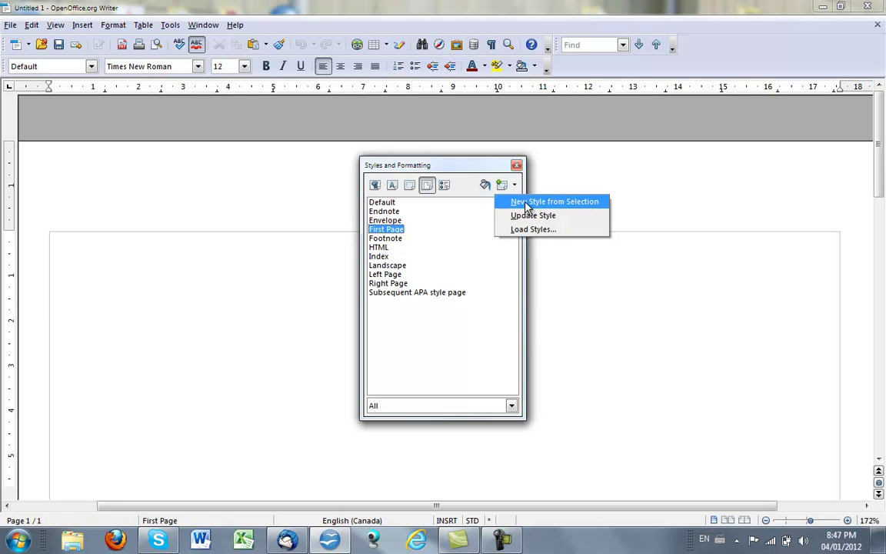
click(526, 203)
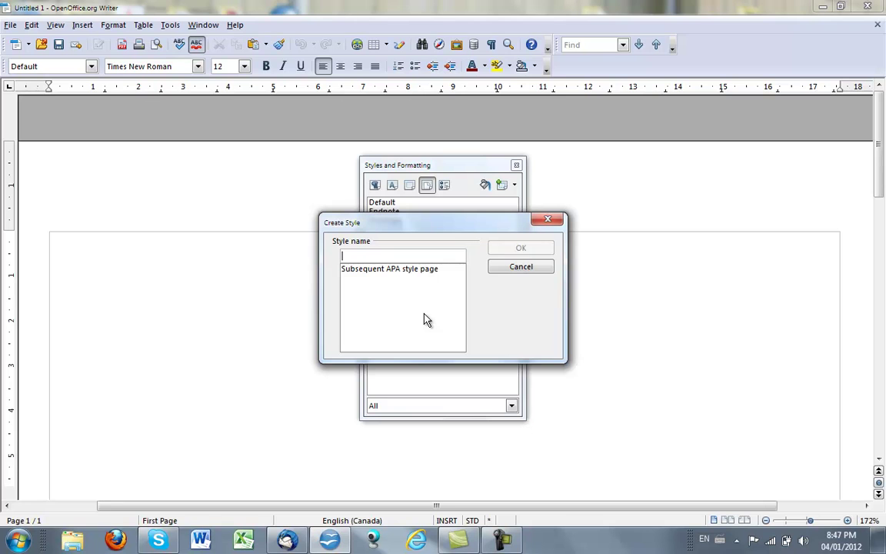
text(First Pa)
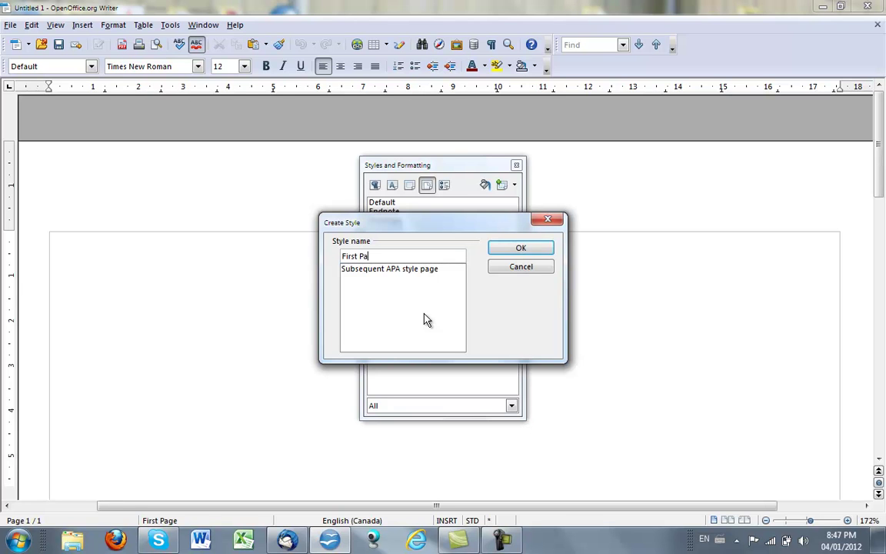
text(ge APA style)
click(518, 253)
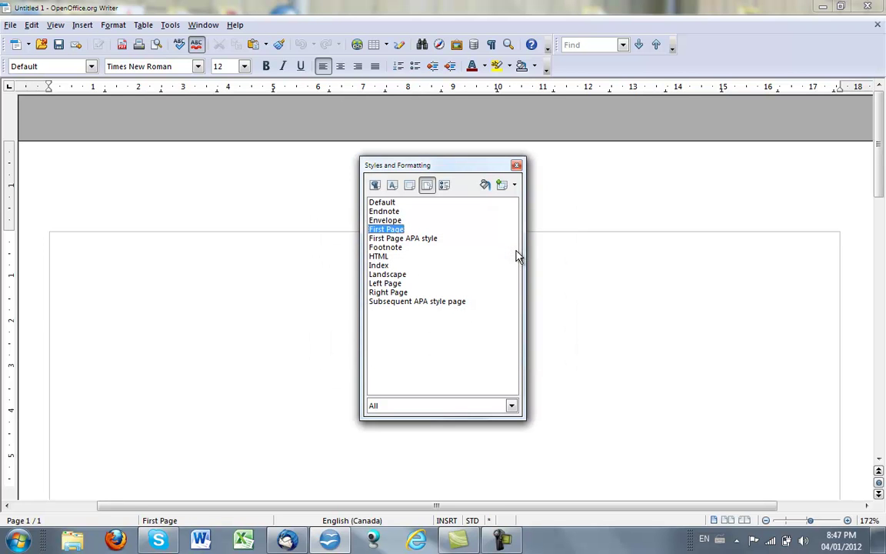
Modify the First Page APA style page style to have its header turned on
click(424, 245)
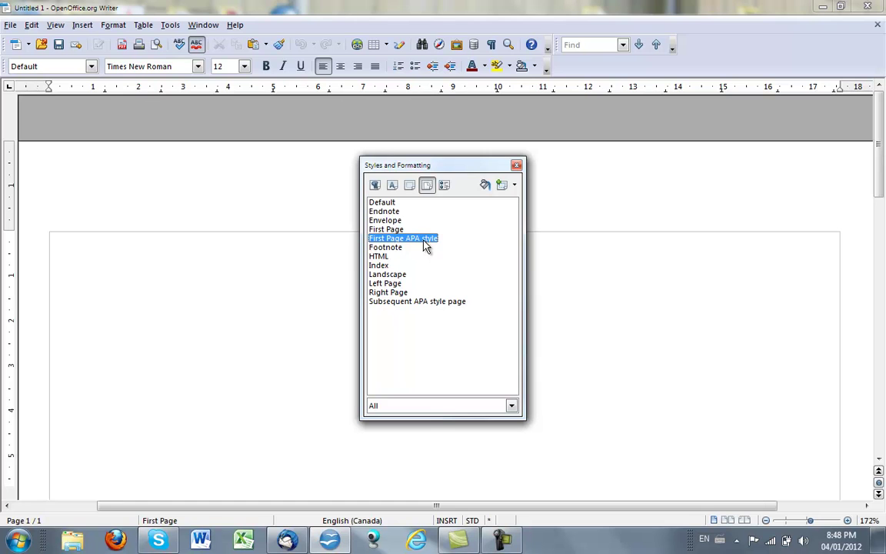
right_click(425, 244)
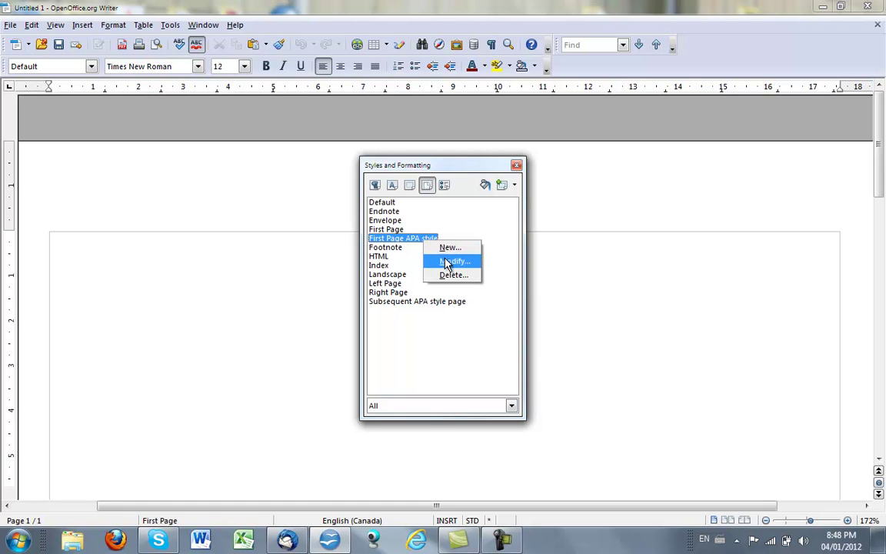
click(446, 264)
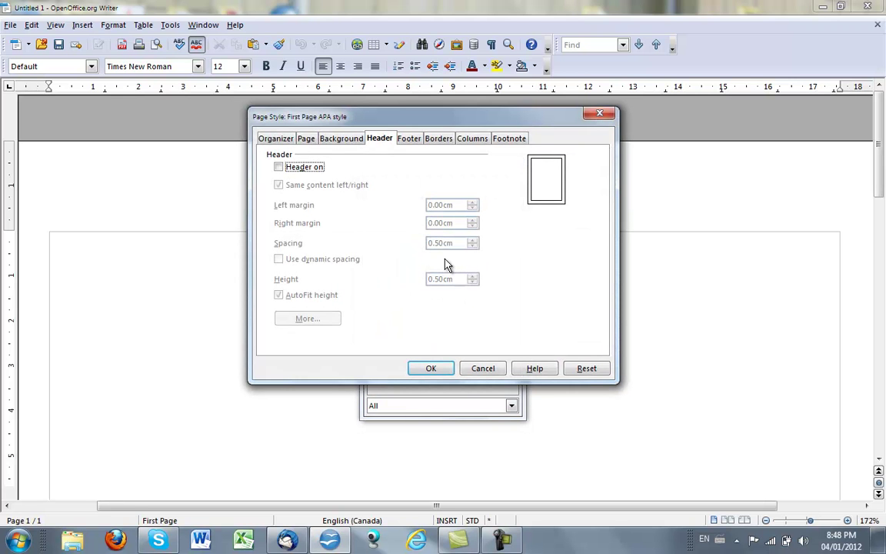
click(281, 169)
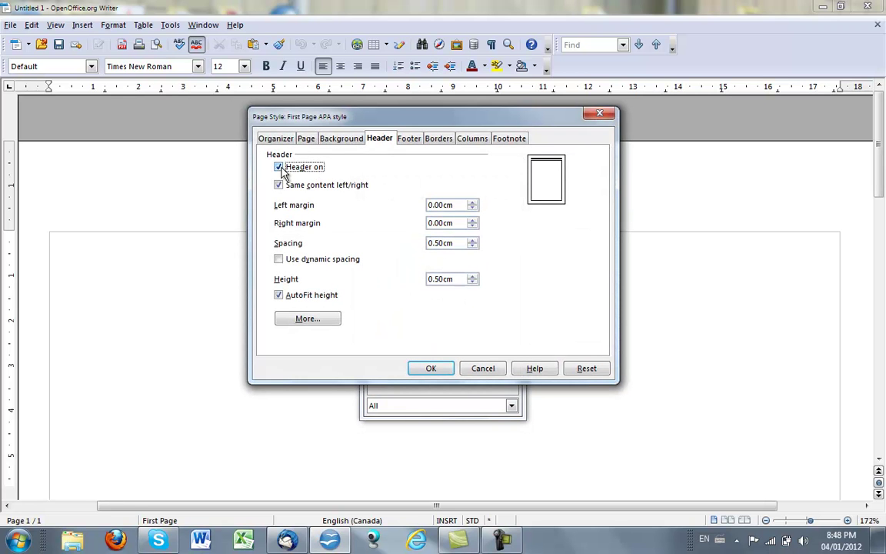
Set the next style of First Page APA style to Subsequent APA style page, save it and close the styles window
click(277, 139)
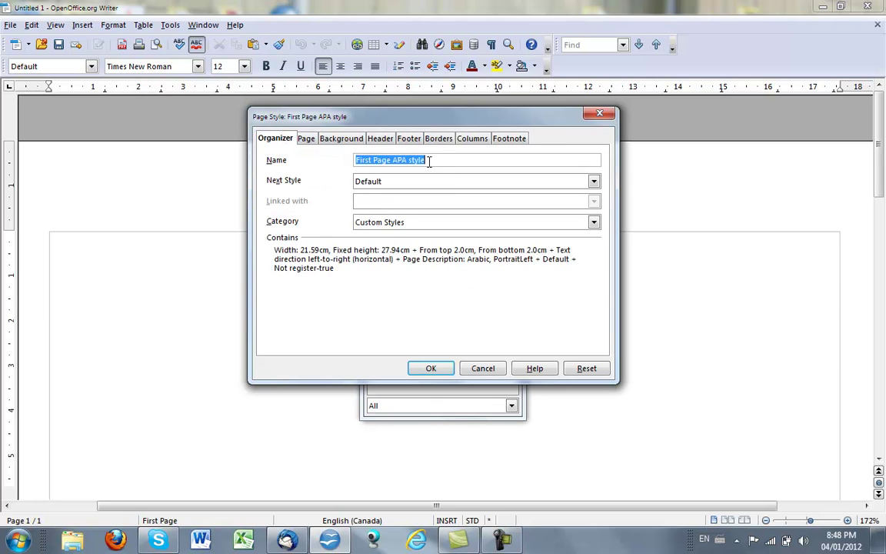
click(594, 182)
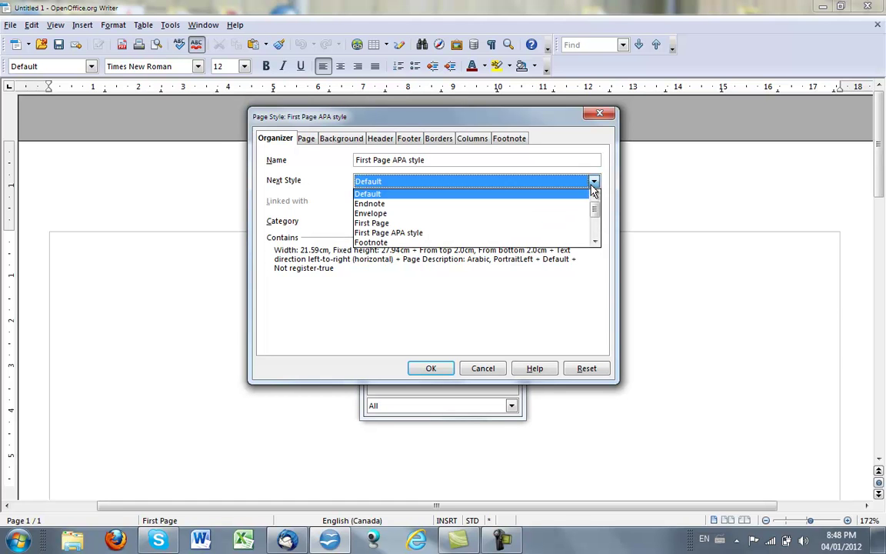
drag(595, 208, 597, 231)
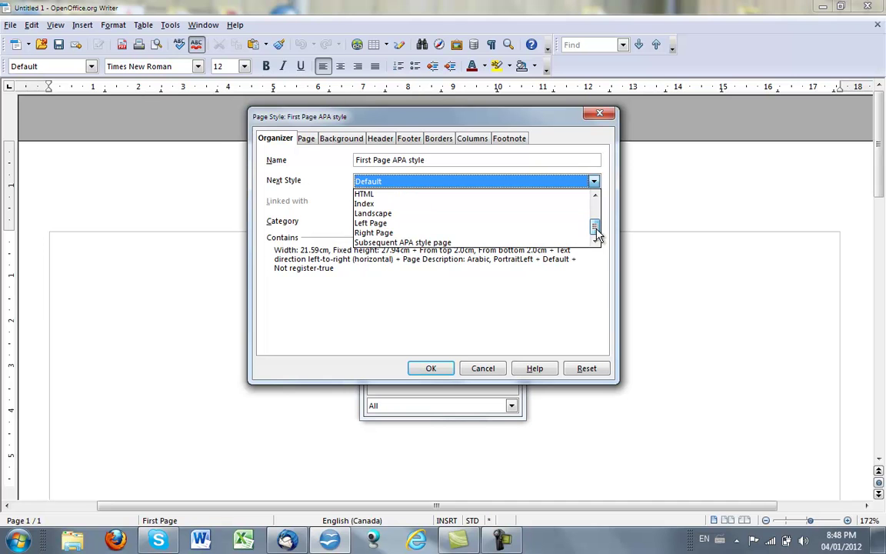
click(444, 243)
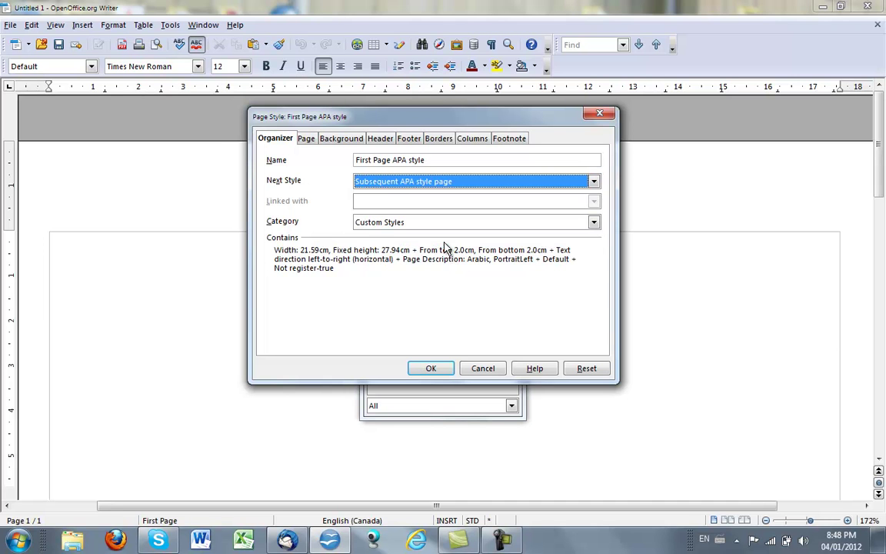
click(429, 367)
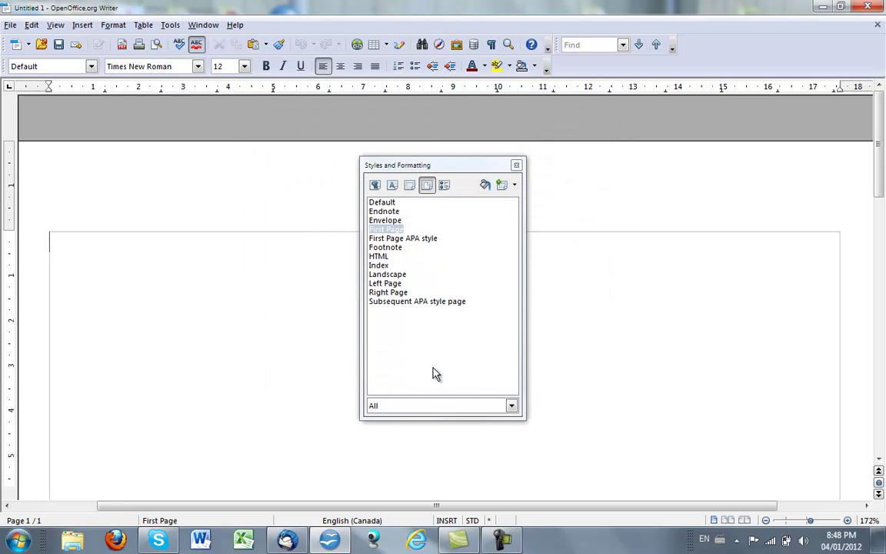
click(517, 166)
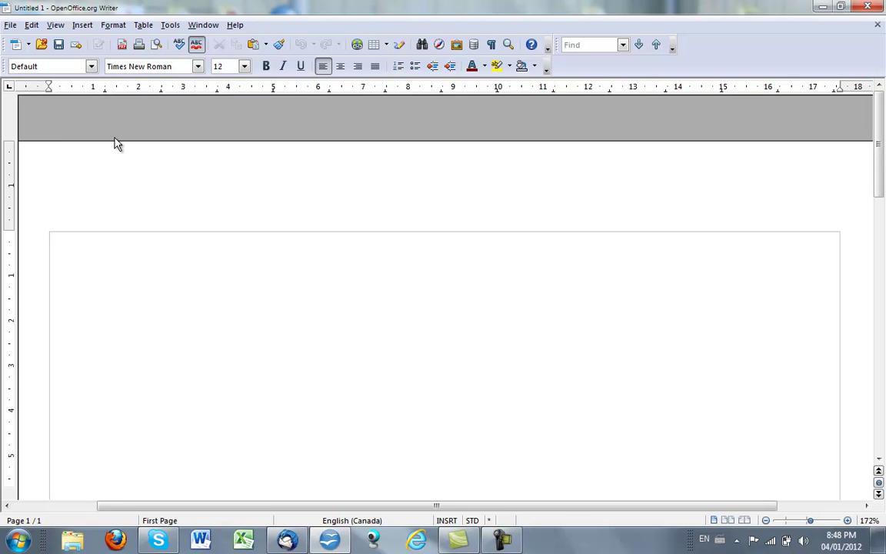
Apply the First Page APA style page style to the document's first page and close the styles window
click(92, 67)
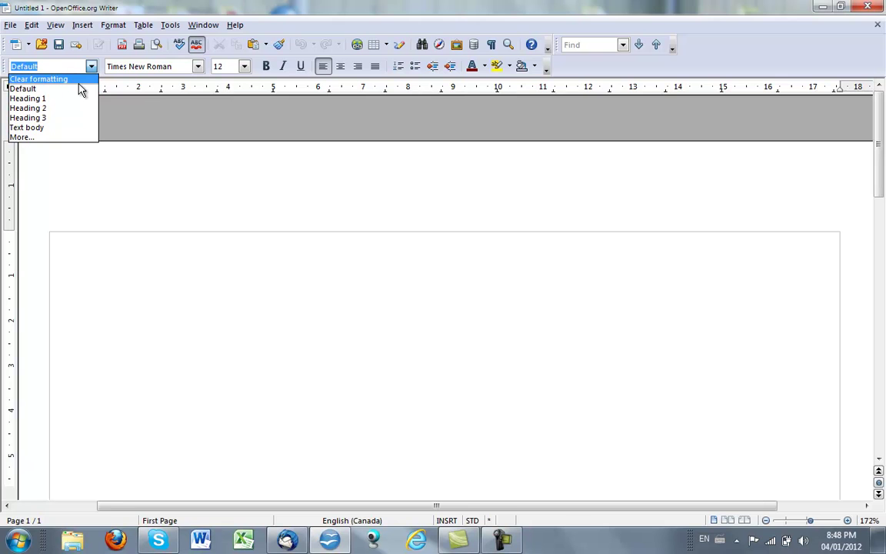
click(53, 141)
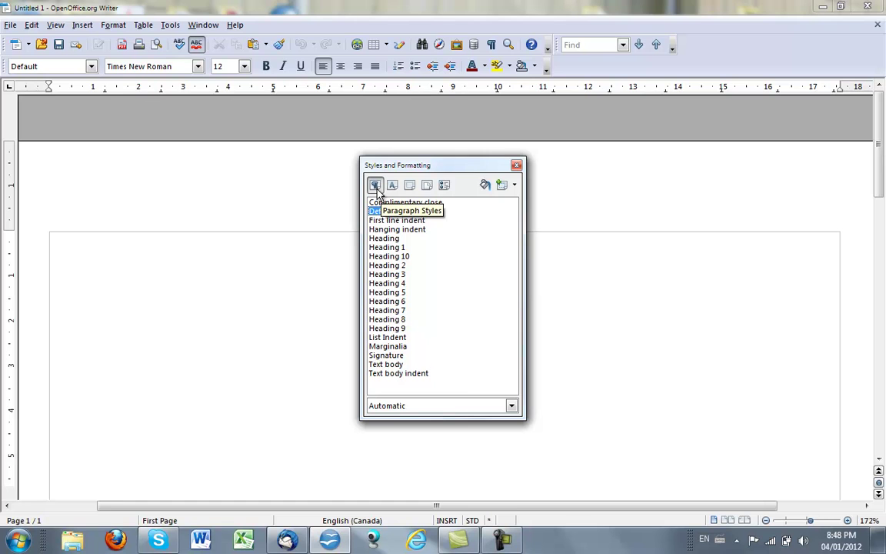
click(427, 186)
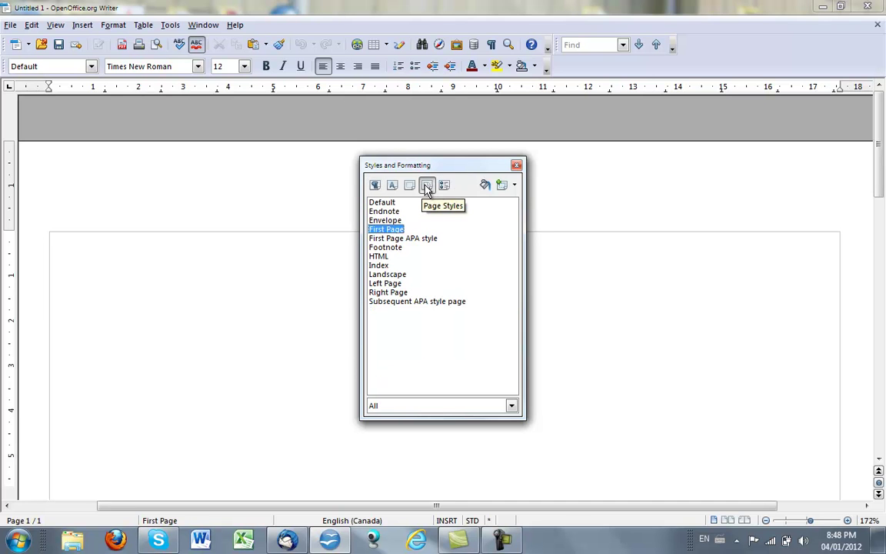
click(411, 239)
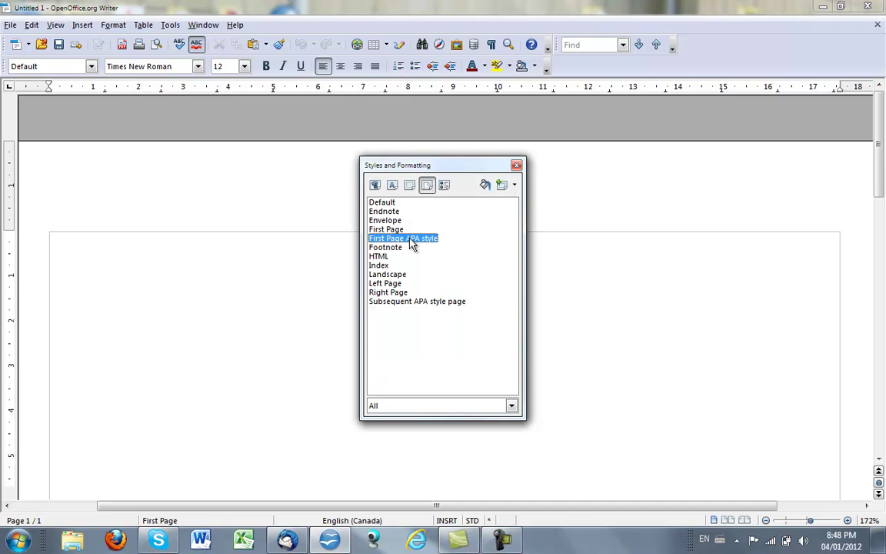
double_click(412, 241)
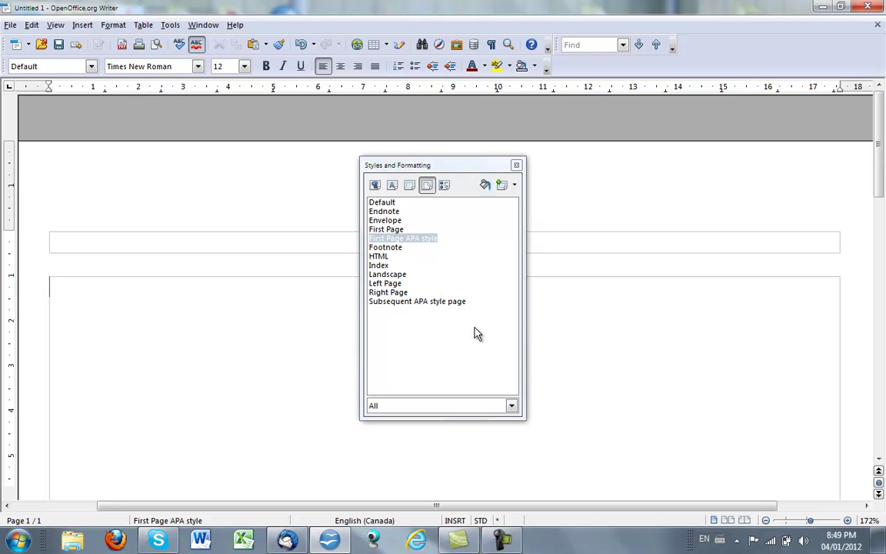
click(517, 167)
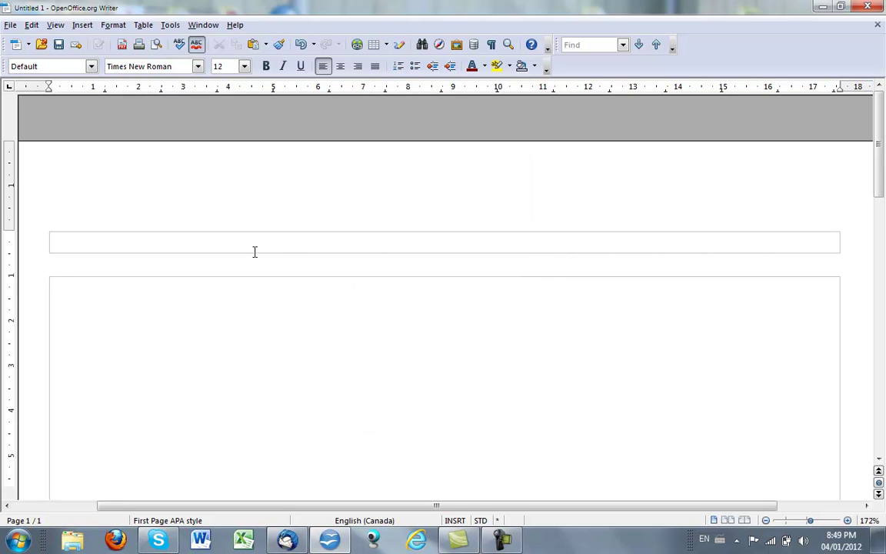
Enter "Running head: TITLE IN ALL CAPS" in the first page's header
click(90, 241)
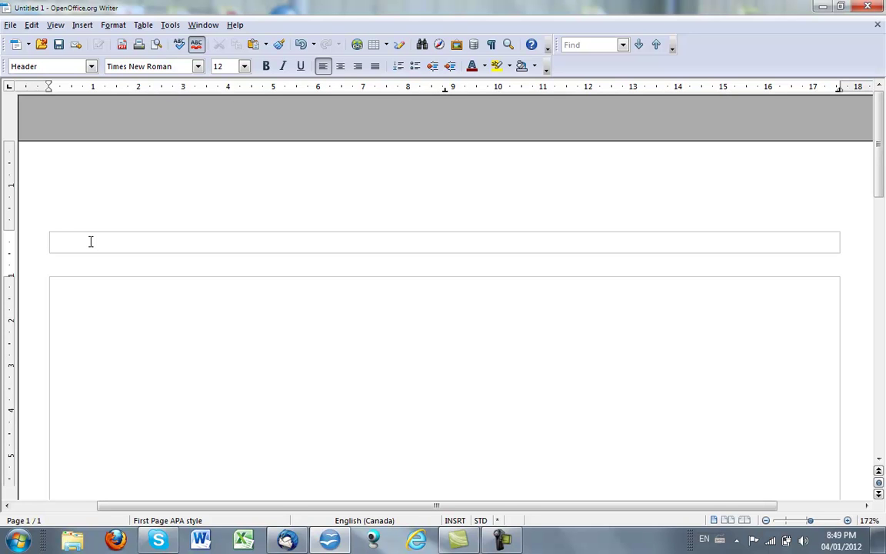
text(Running head)
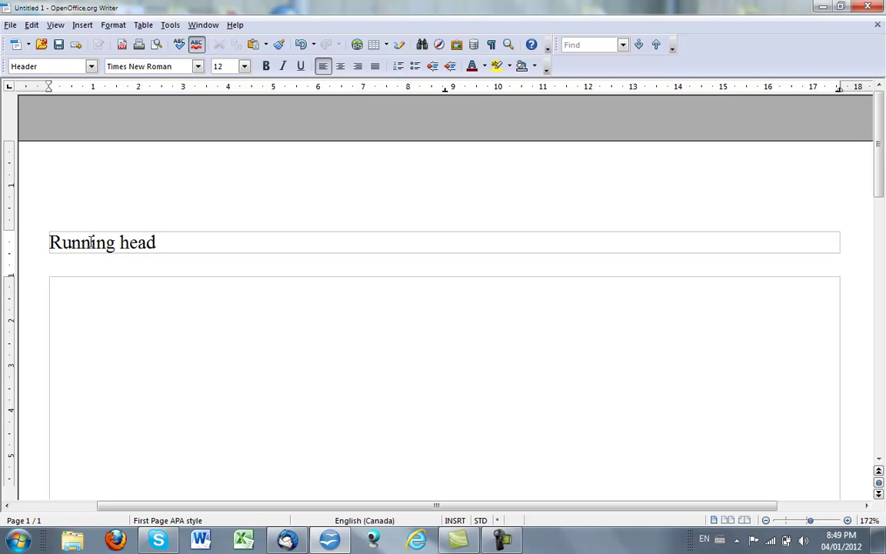
text(:)
key(Caps_Lock)
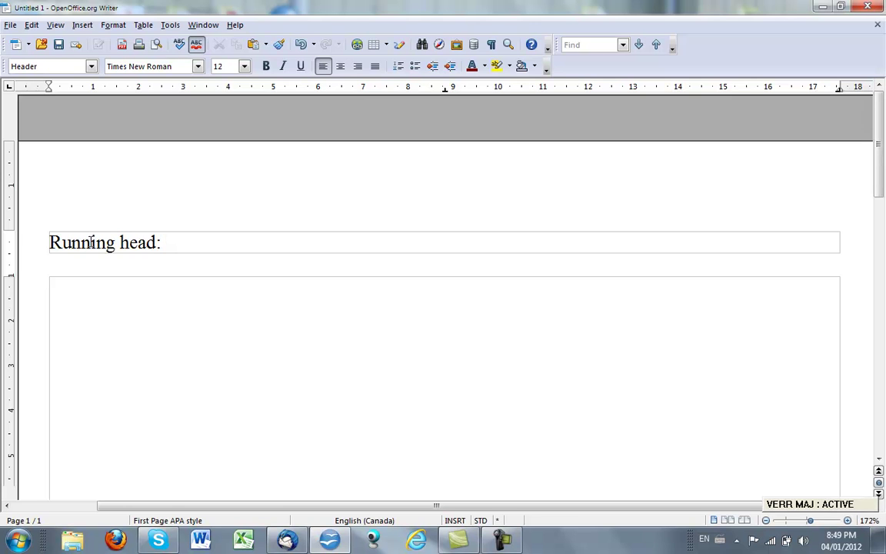
text(TITLE IN AL)
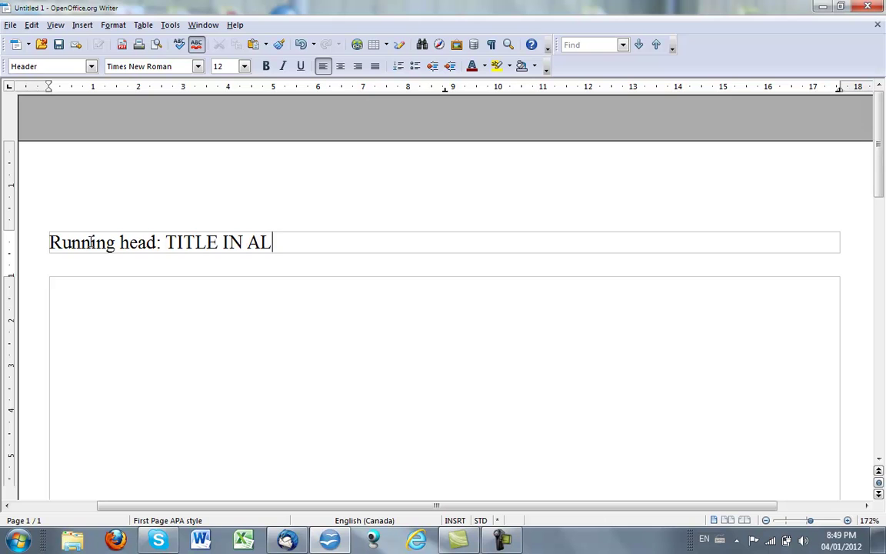
text(L CAPS)
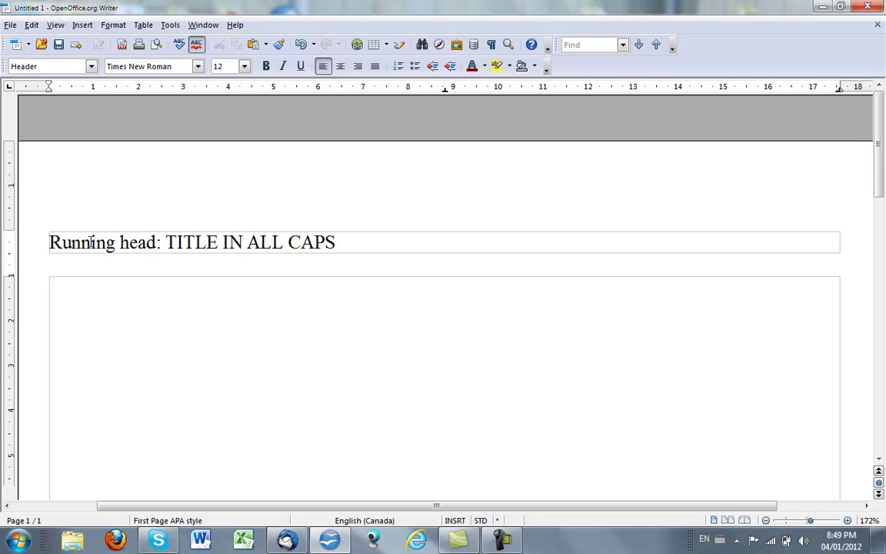
Insert a page number field at the right end of the first page's header, after a tab
key(Tab)
click(82, 24)
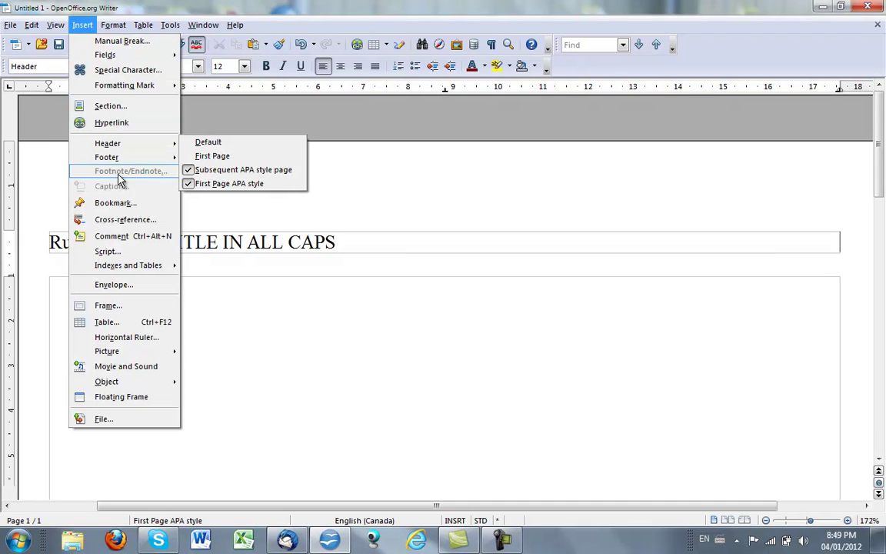
mouse_move(144, 58)
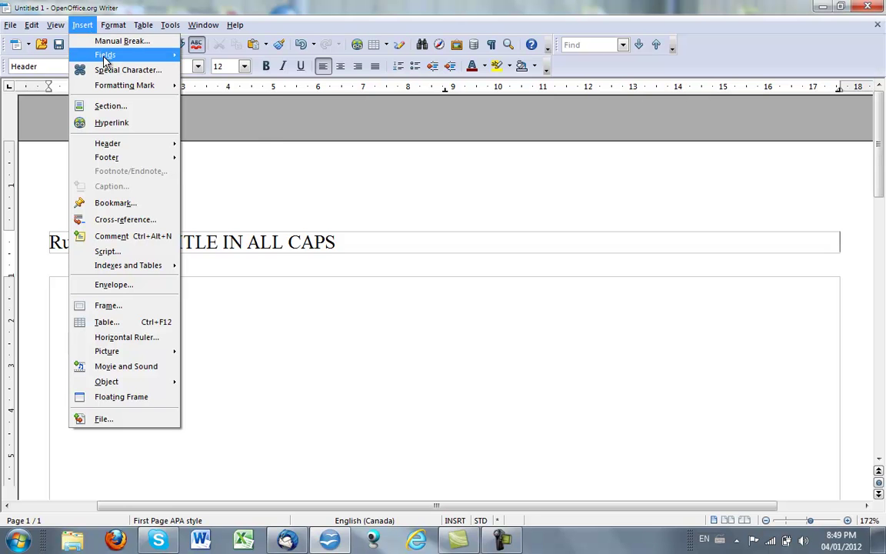
mouse_move(106, 60)
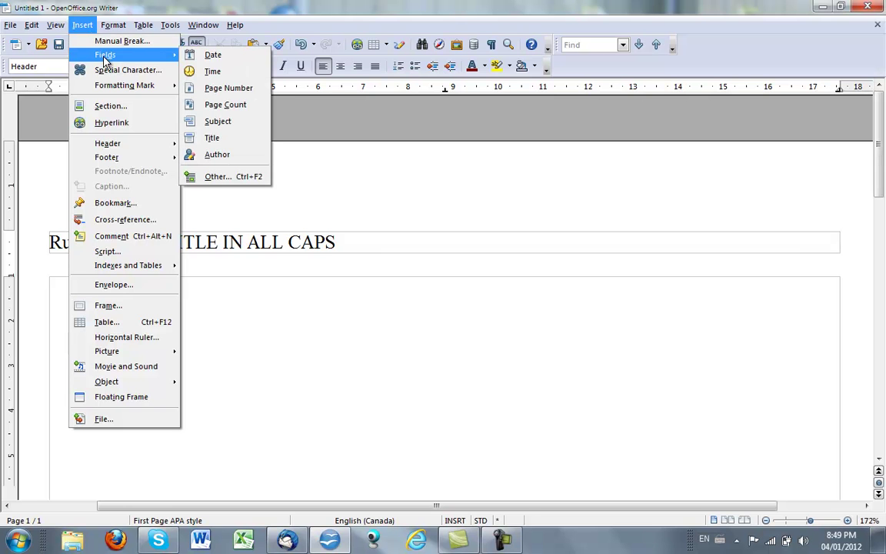
click(227, 89)
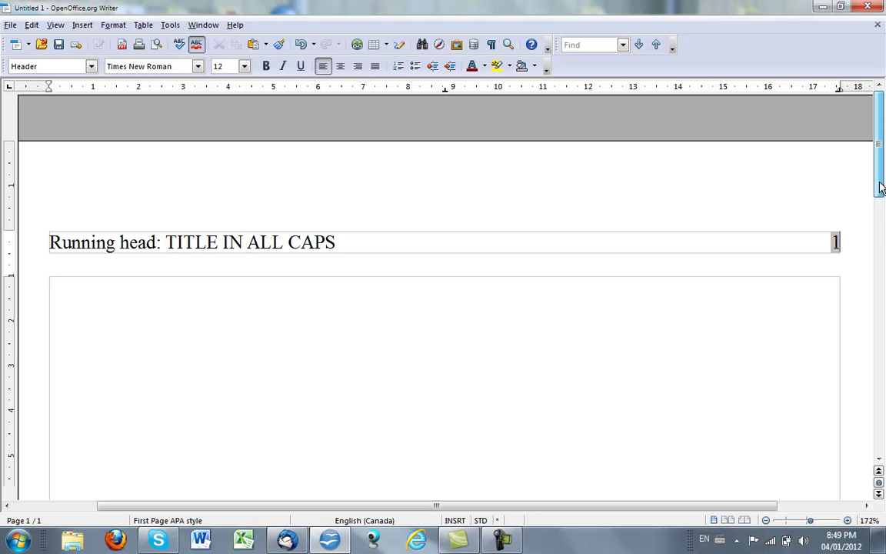
drag(881, 189, 851, 187)
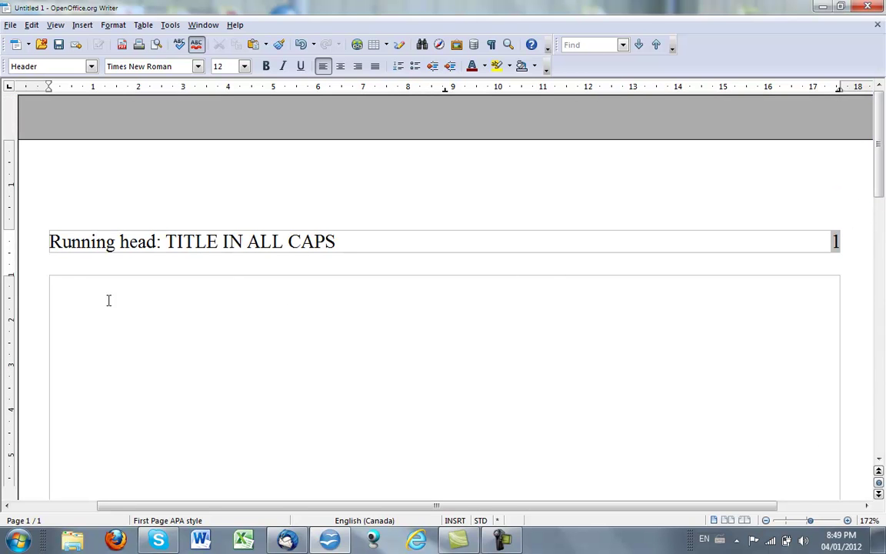
Insert a page break in the first page's body to start a second page, and compare the two headers
click(71, 282)
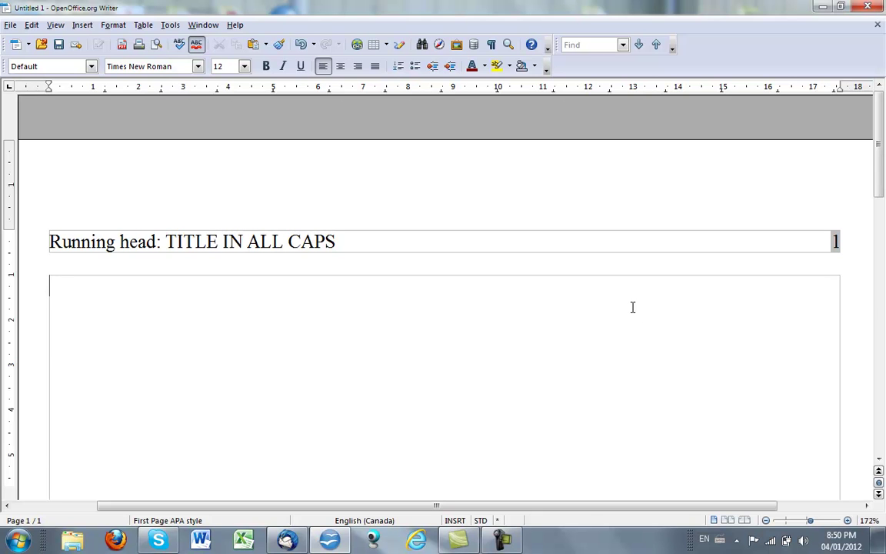
key(ctrl+Return)
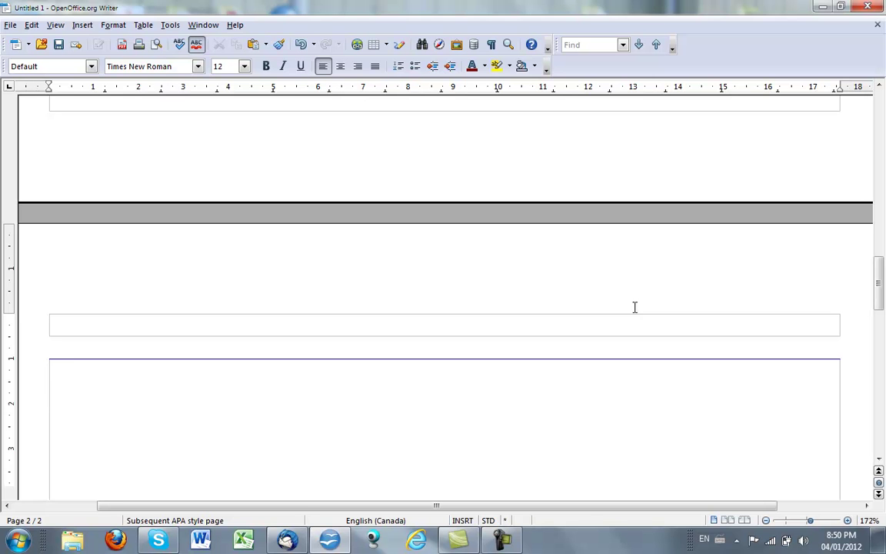
drag(881, 283, 881, 105)
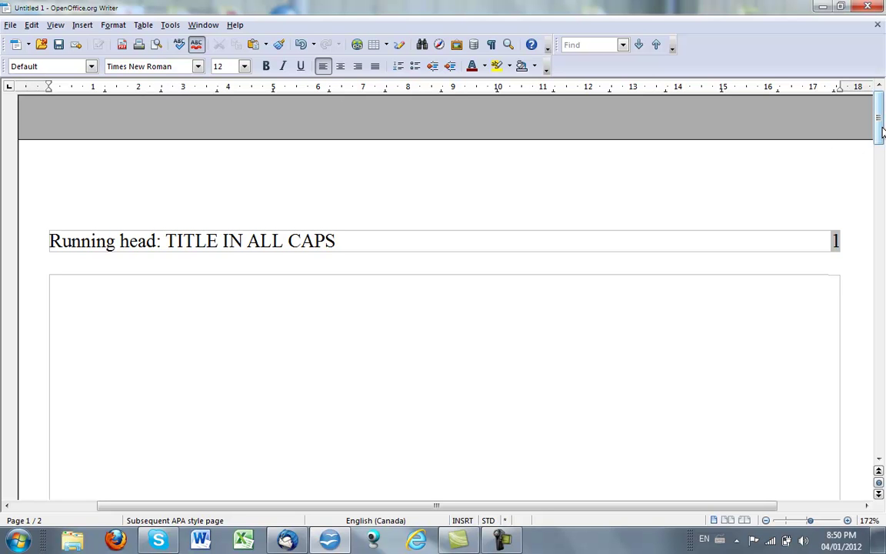
drag(882, 132, 884, 300)
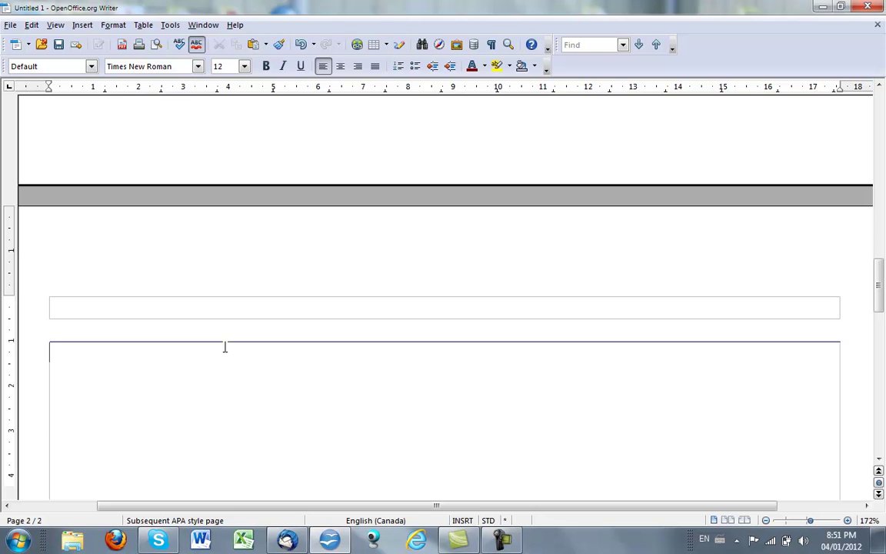
Enter "TITLE IN ALL CAPS" in the second page's header, followed by a tab and a page number field
click(123, 310)
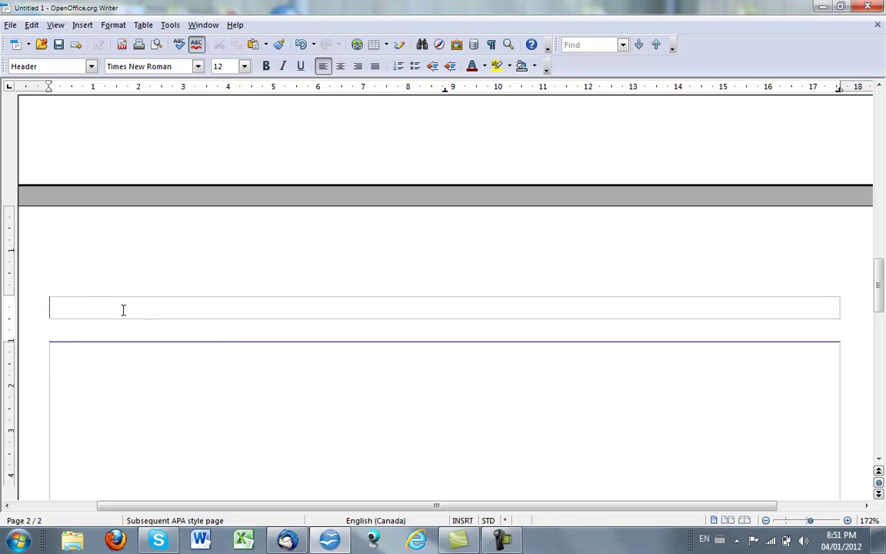
text(TITLE IN ALL CAPS)
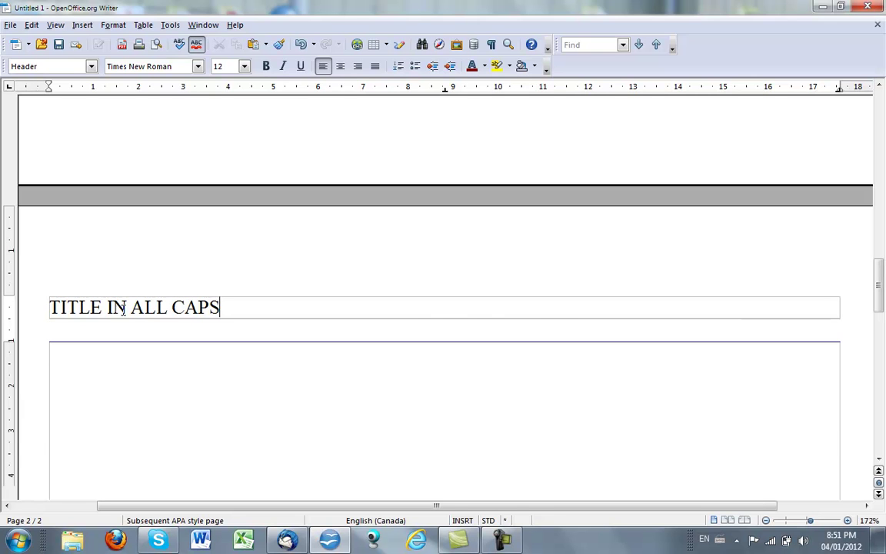
key(Tab)
click(83, 27)
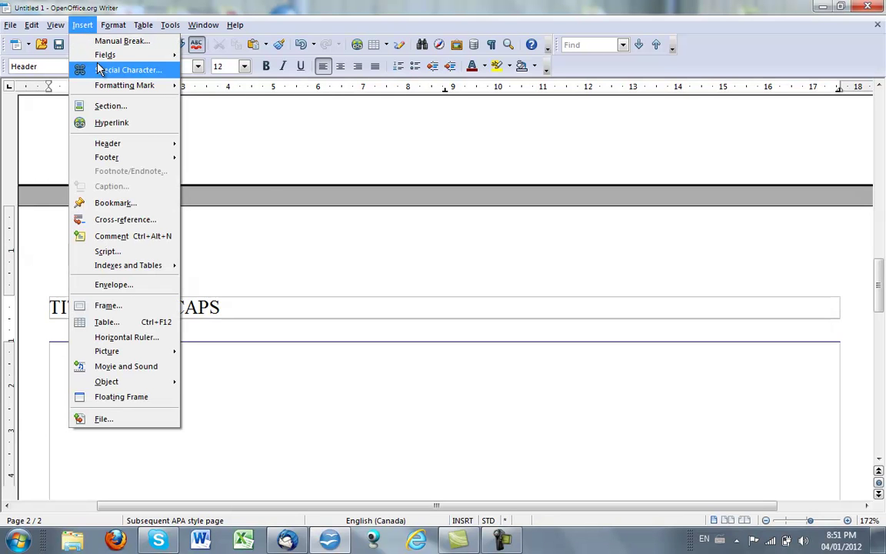
mouse_move(108, 57)
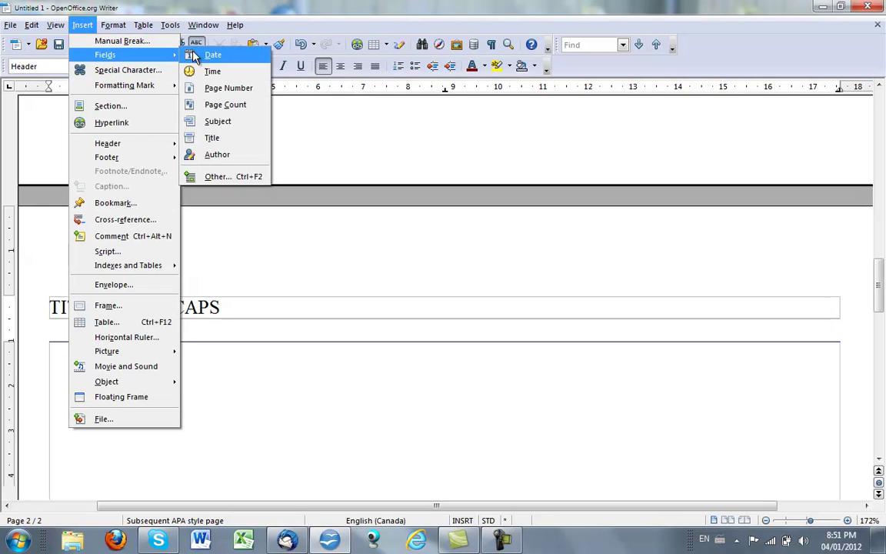
click(217, 95)
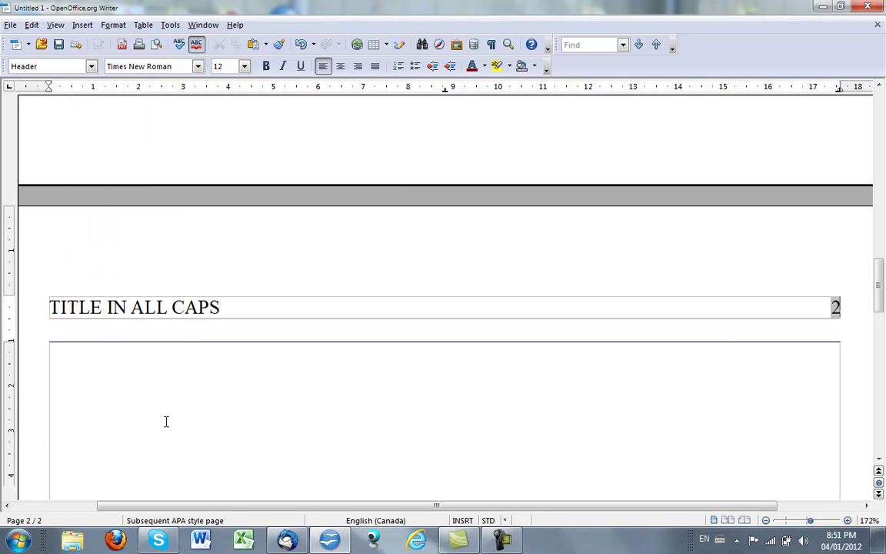
Add a third and a fourth page with page breaks from the second page's body, and return to the first page
click(90, 359)
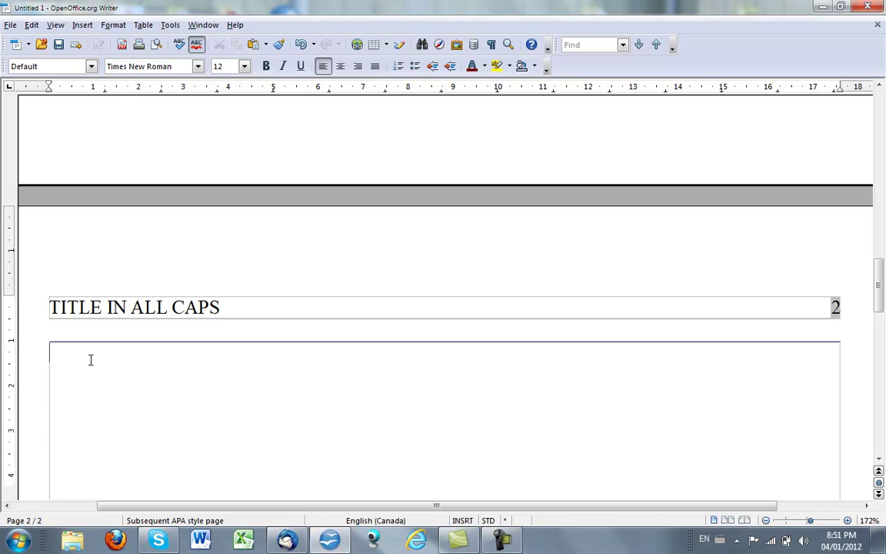
key(Caps_Lock)
key(ctrl+Return)
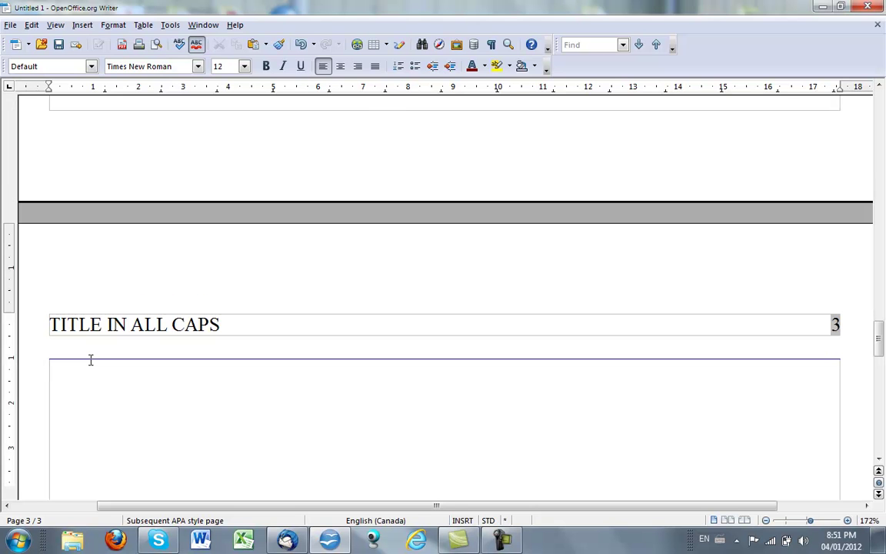
key(ctrl+Return)
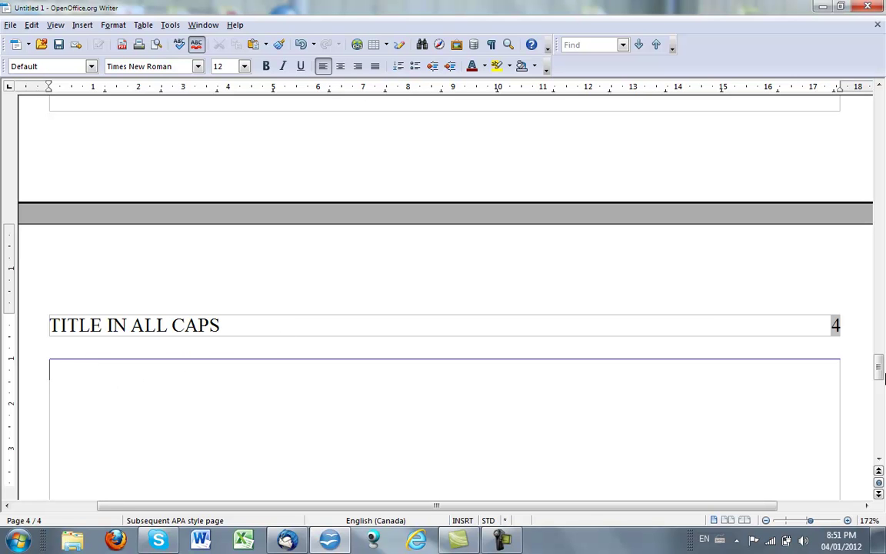
drag(882, 373, 865, 110)
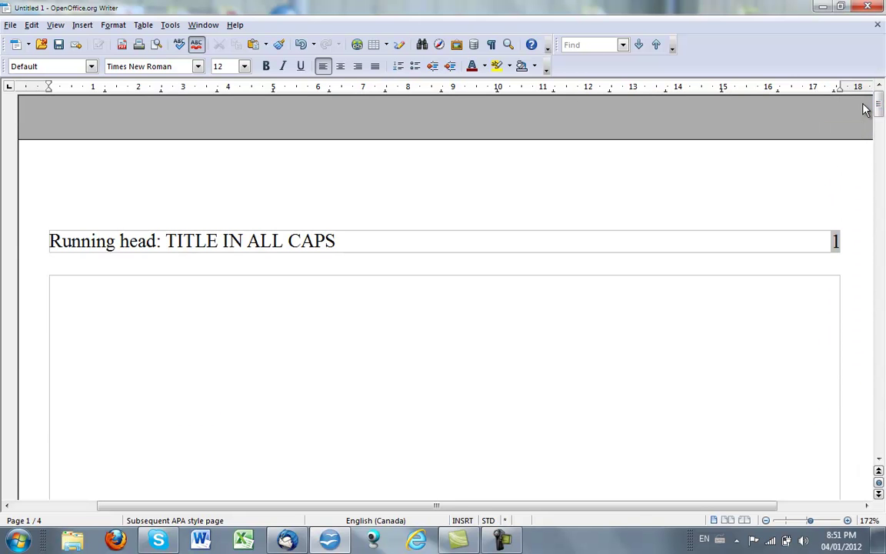
Save the document to the desktop (Bureau) as an ODF Text Document Template (.ott) named "APA style running head"
click(11, 27)
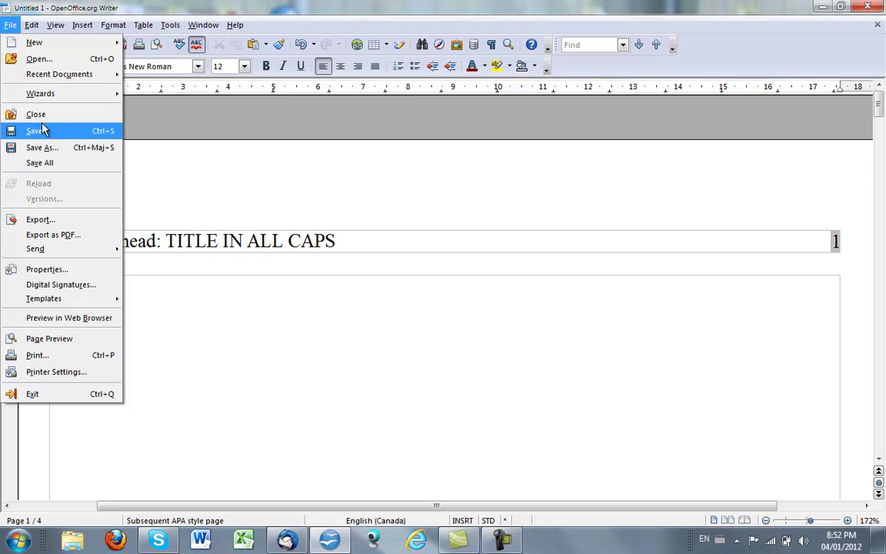
click(43, 148)
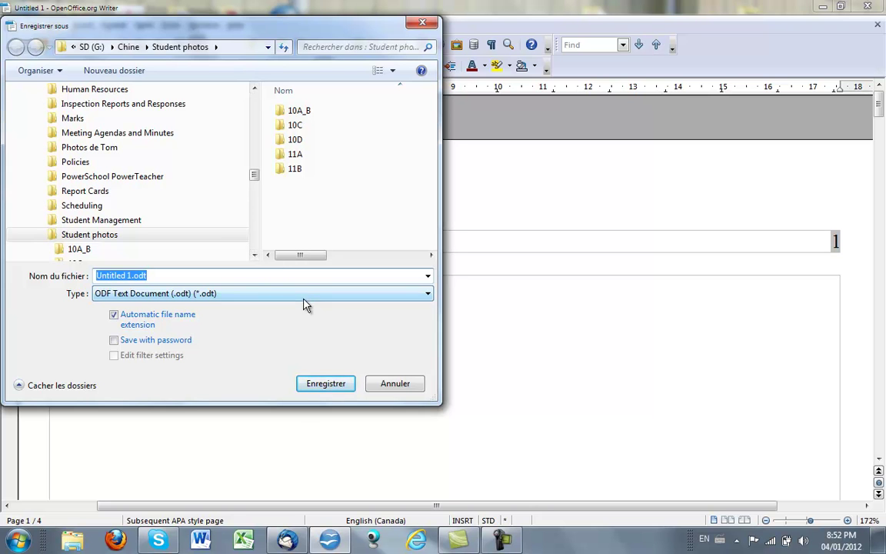
click(429, 297)
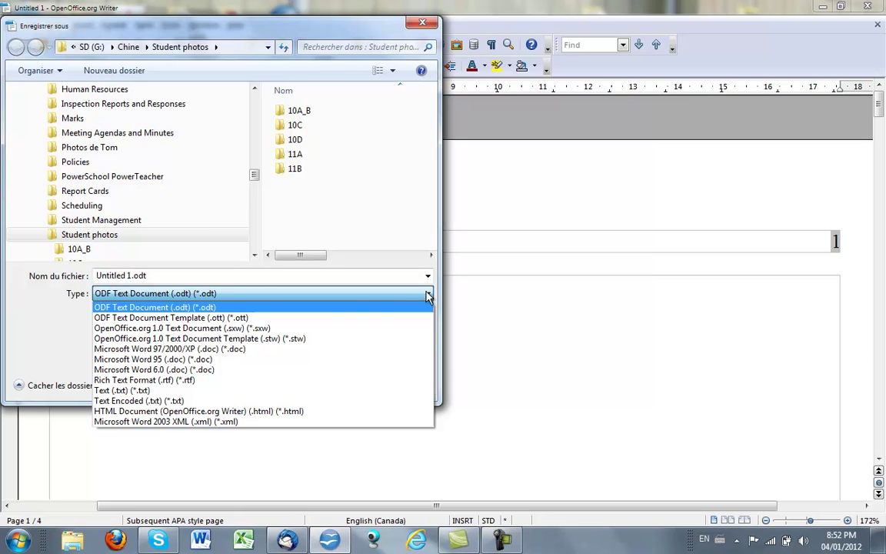
click(289, 319)
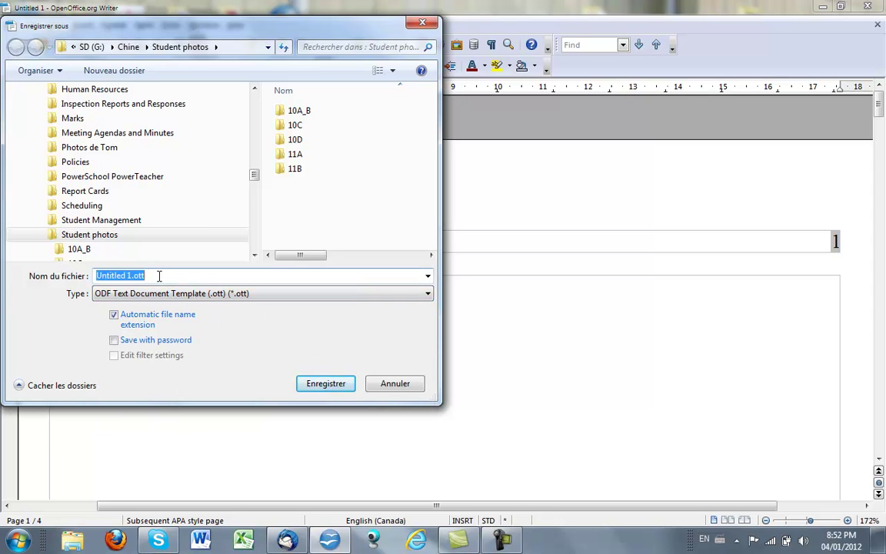
text(APA s)
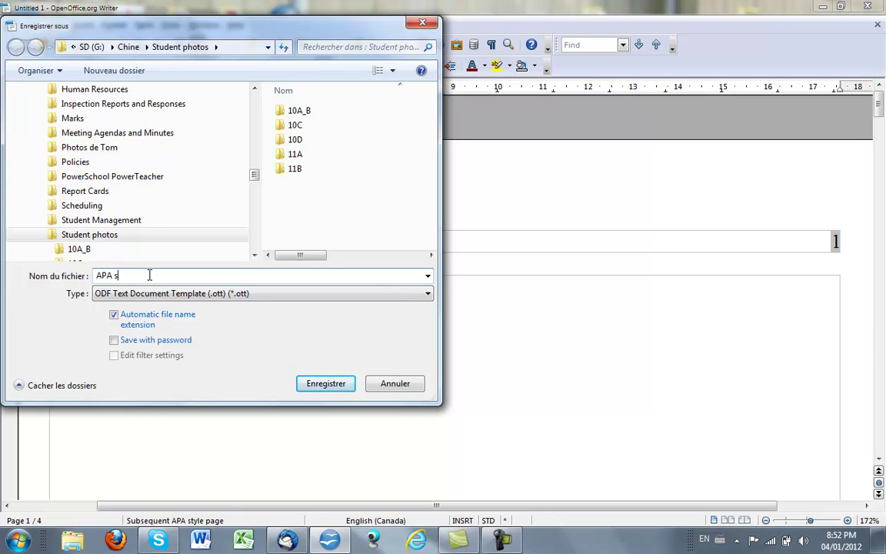
text(tyle running head)
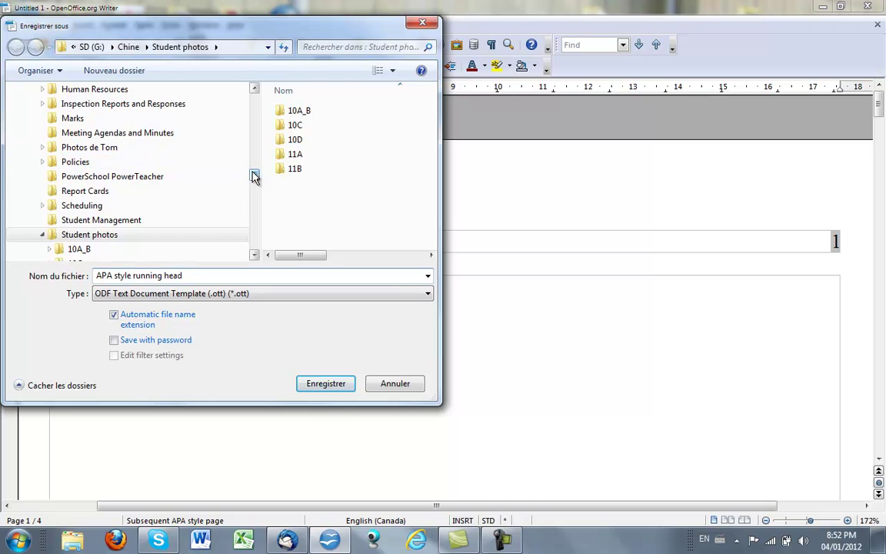
drag(253, 173, 253, 93)
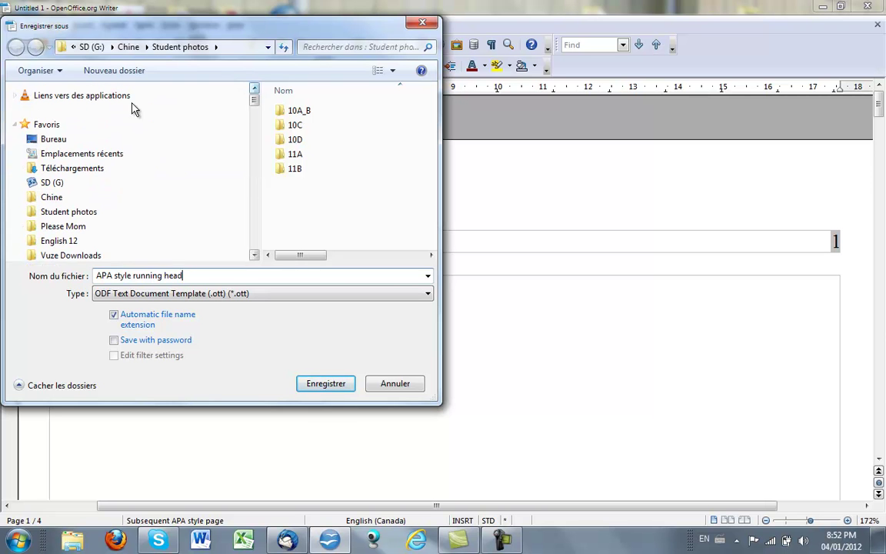
click(63, 139)
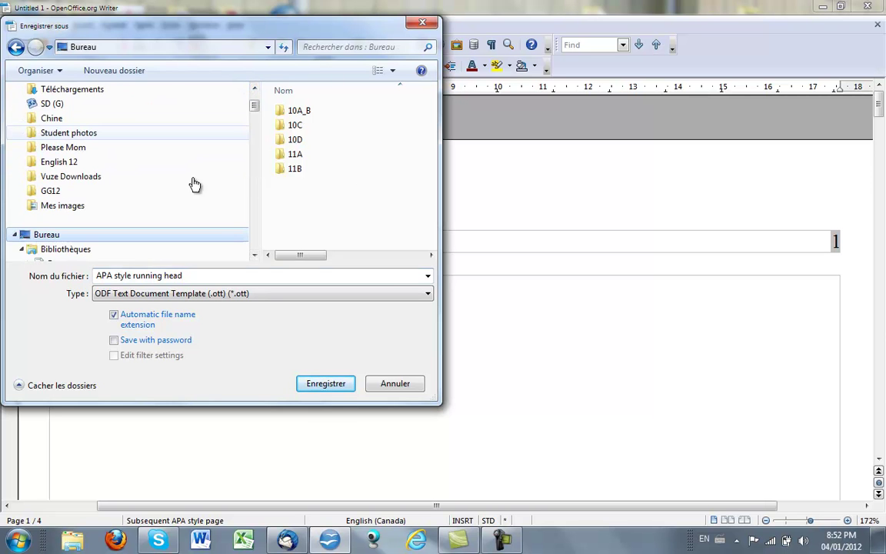
click(326, 386)
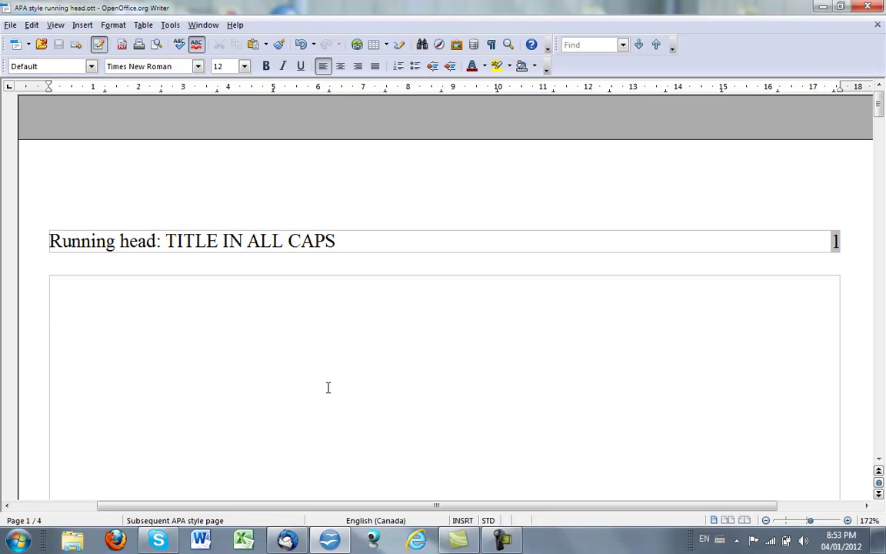
Close the document and open the saved APA style running head template from the desktop
click(870, 6)
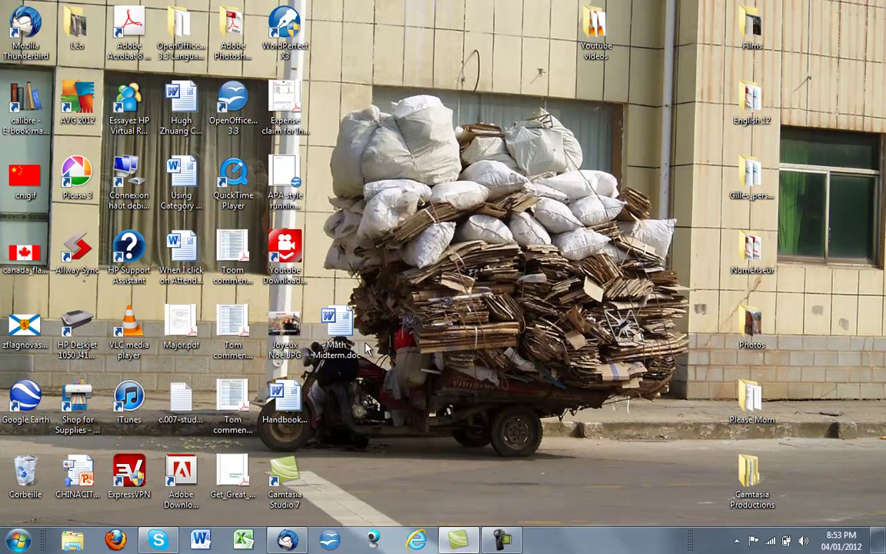
double_click(290, 181)
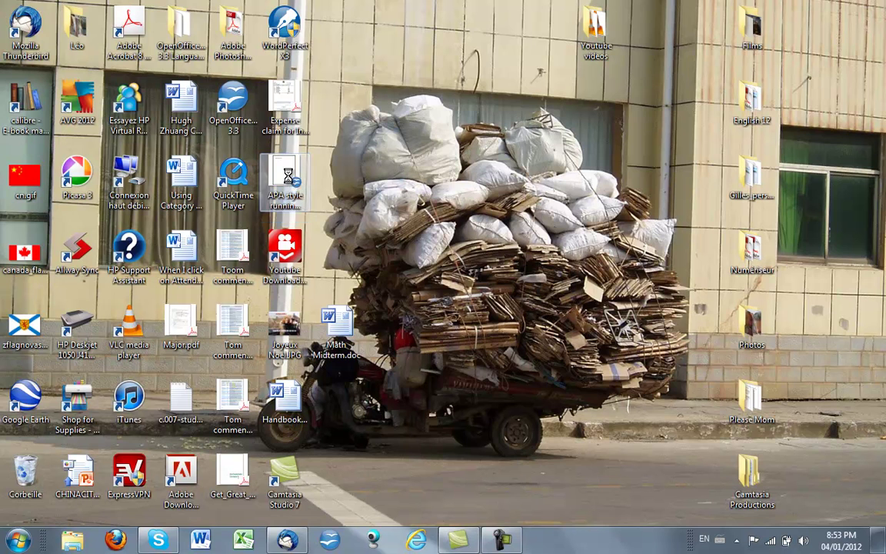